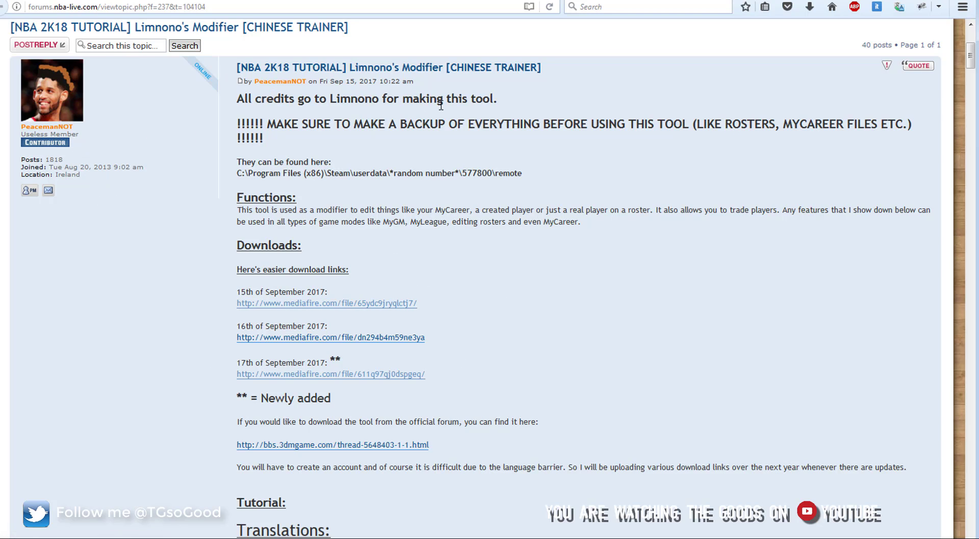
Scroll the forum thread to its Translations section and switch to the Downloads folder.
scroll(518, 192, down, 2)
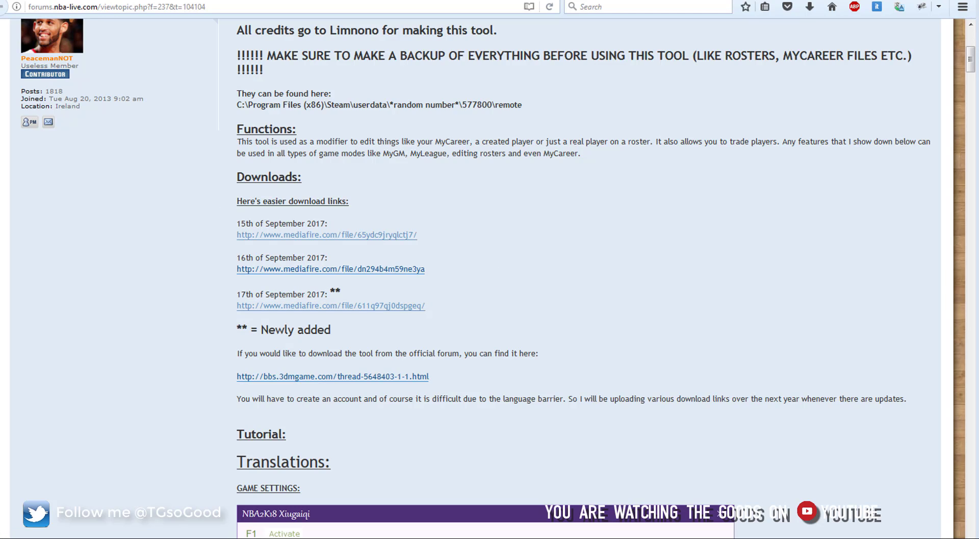
key(alt+Tab)
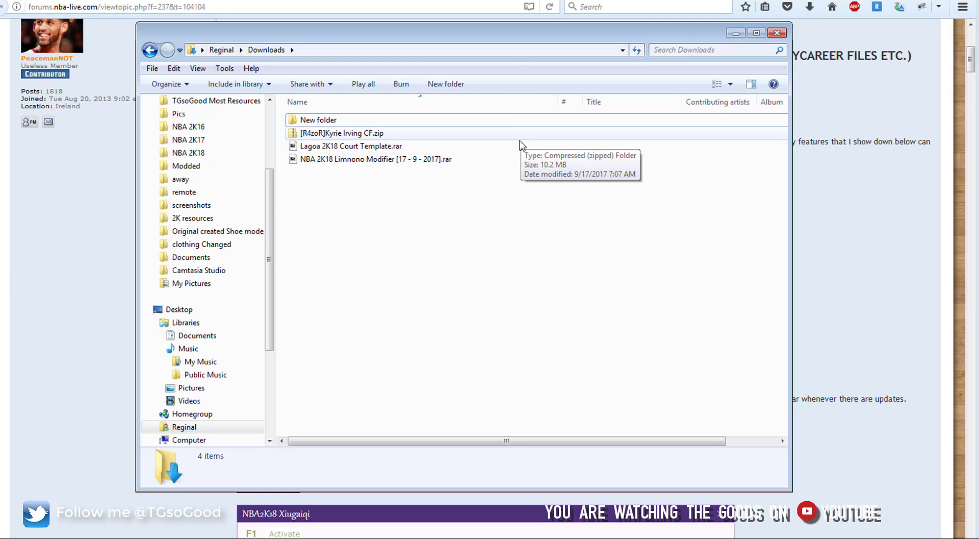
Extract the Limnono Modifier archive into Downloads and launch TNBA2K18.exe from the new folder.
click(399, 164)
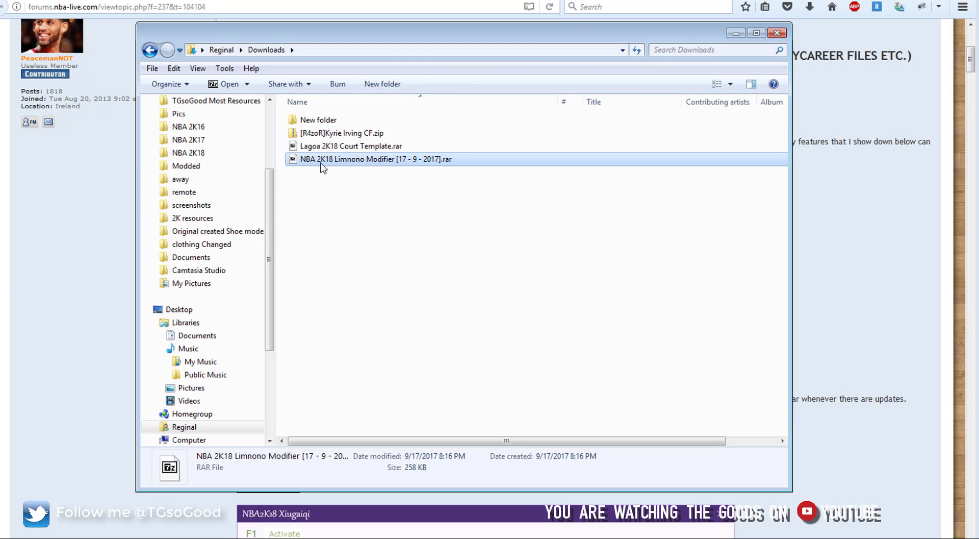
right_click(393, 164)
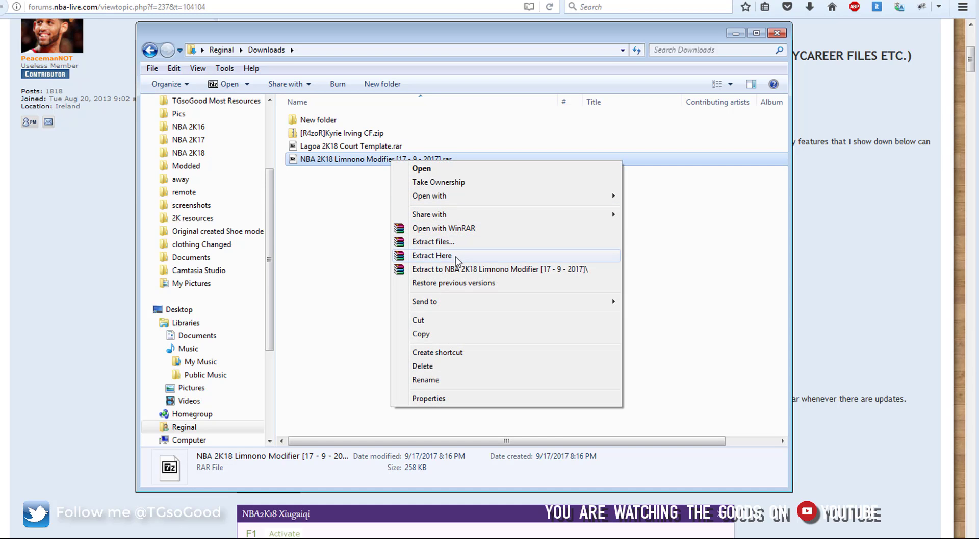
click(455, 260)
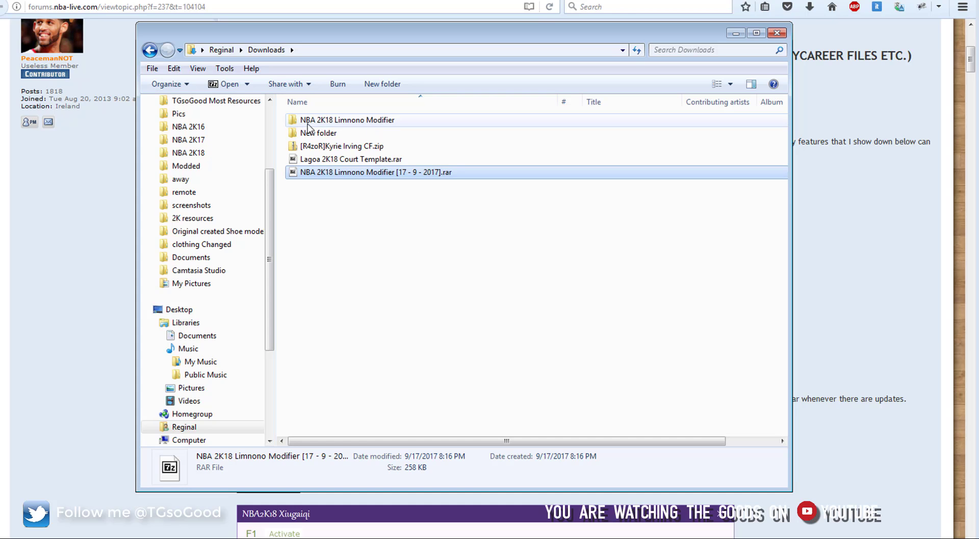
double_click(376, 127)
double_click(318, 127)
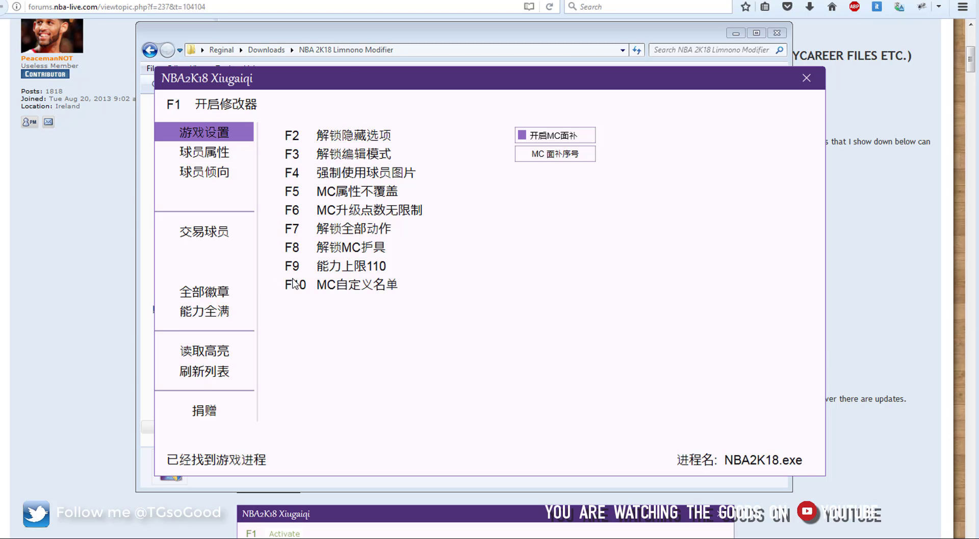
Activate the modifier with F1, minimize the folder window and move the modifier aside.
key(F1)
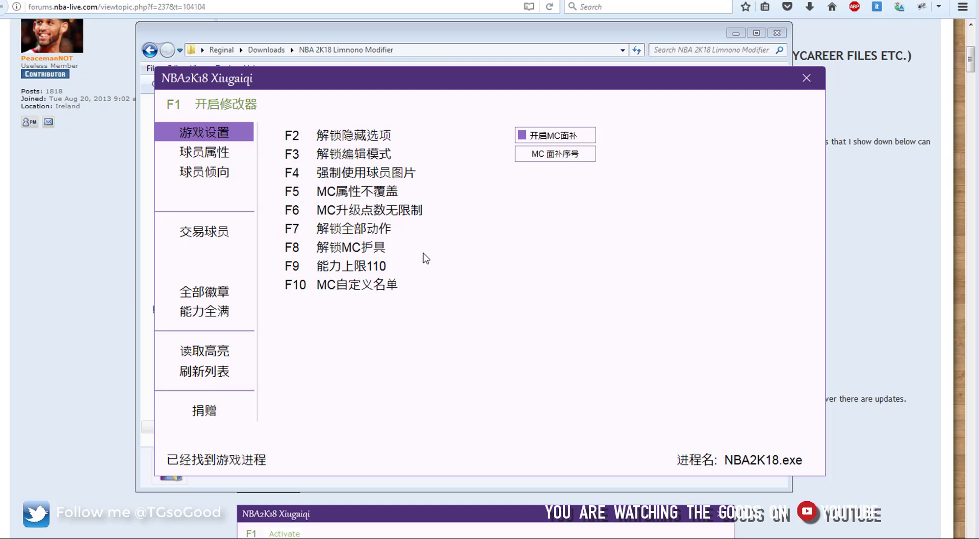
click(684, 38)
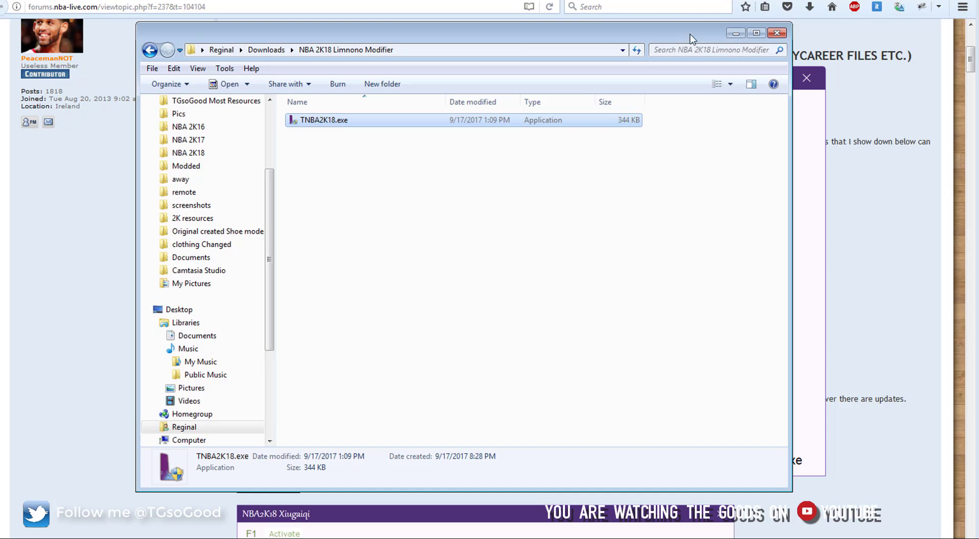
click(735, 34)
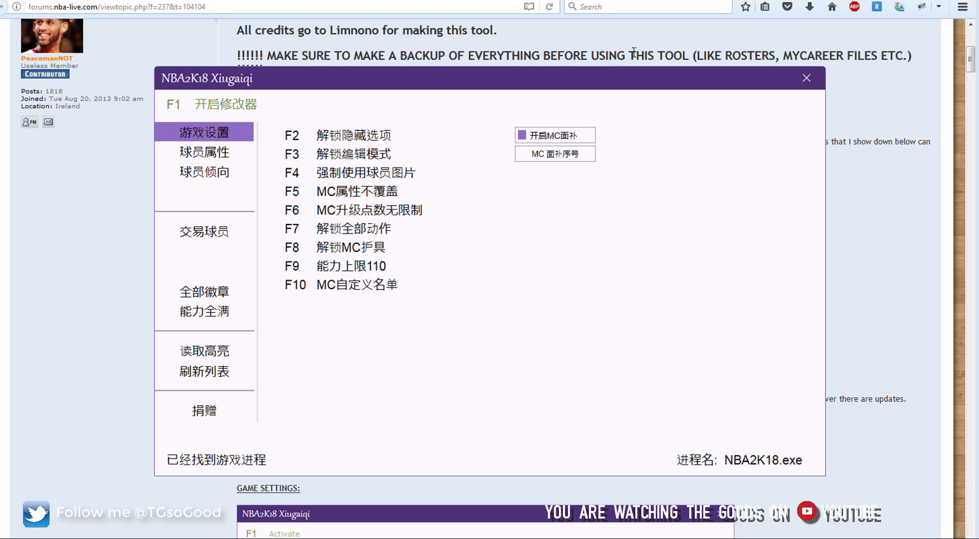
drag(658, 89, 873, 49)
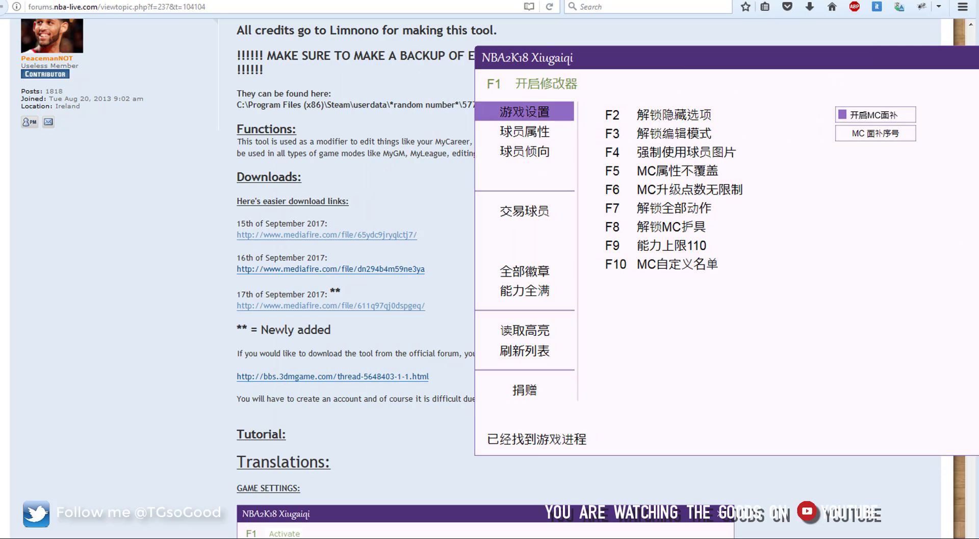
Scroll the forum to the English Game Settings screenshot and bring the modifier back to front.
click(465, 247)
scroll(567, 292, down, 5)
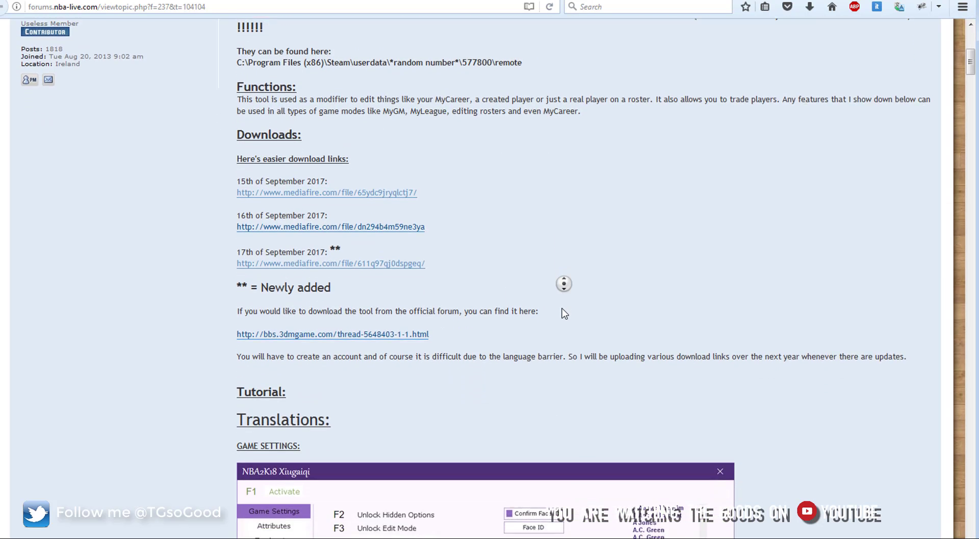
scroll(563, 304, down, 3)
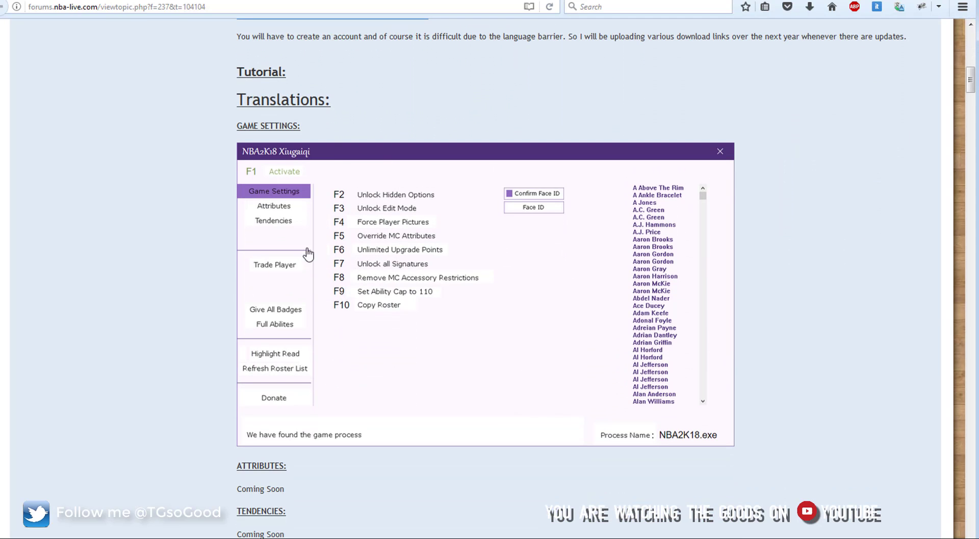
key(alt+Tab)
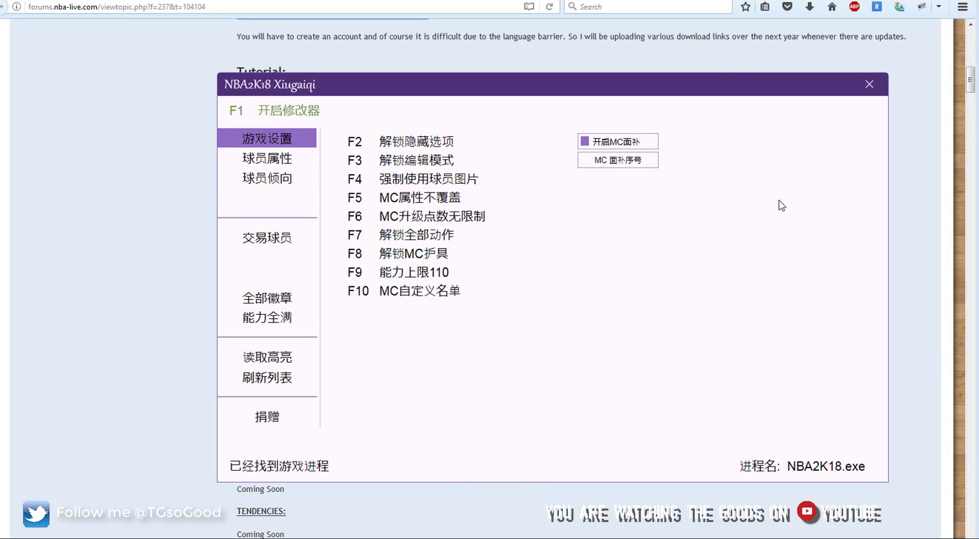
Move the modifier window off the game and exit MyPLAYER Lab to get the save prompt.
drag(571, 85, 835, 96)
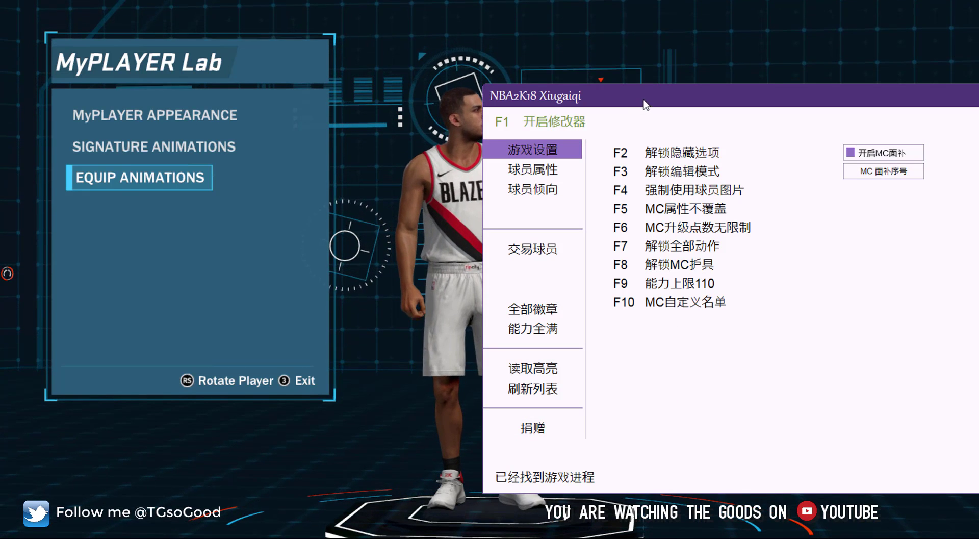
drag(622, 120, 444, 194)
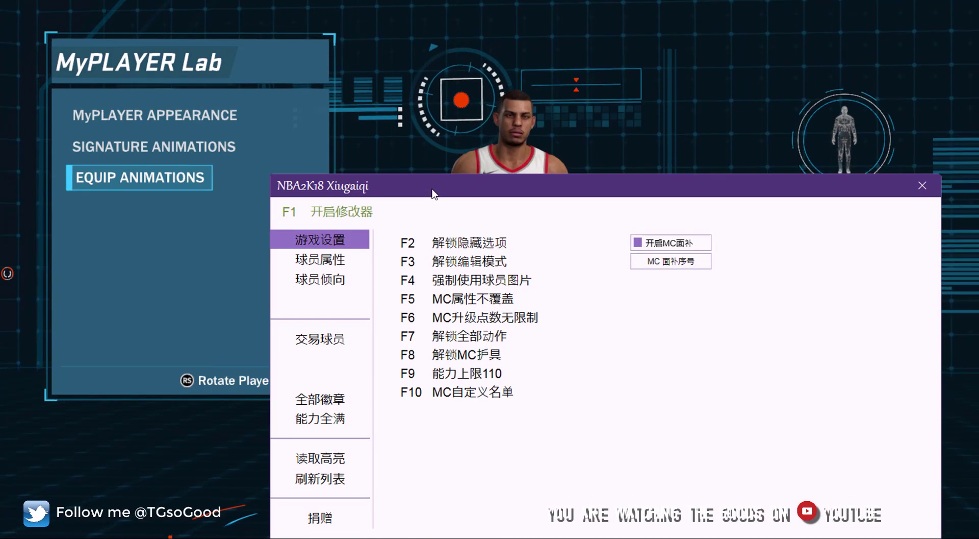
click(616, 102)
key(Escape)
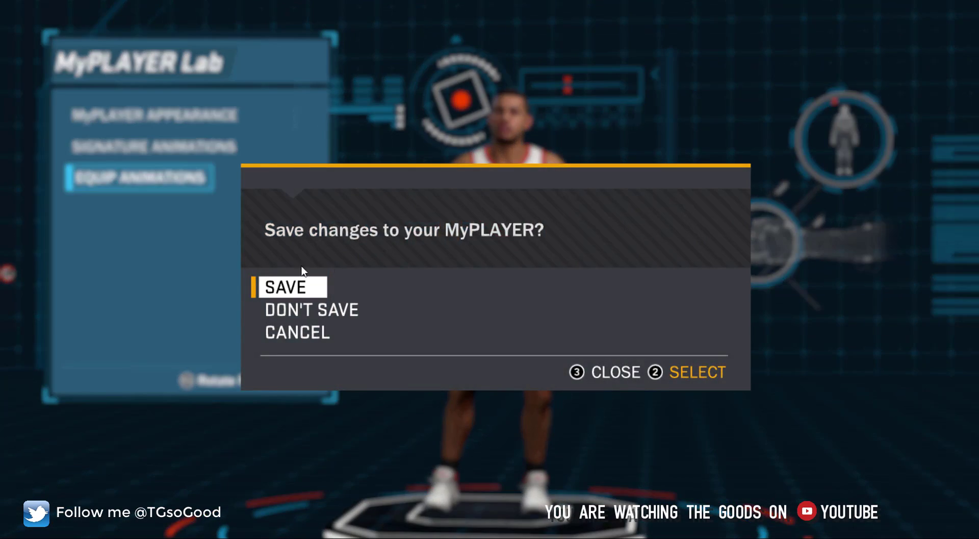
Dismiss the MyPLAYER save prompt and open MyCAREER Player Stats via League Stats in the pause menu.
click(310, 307)
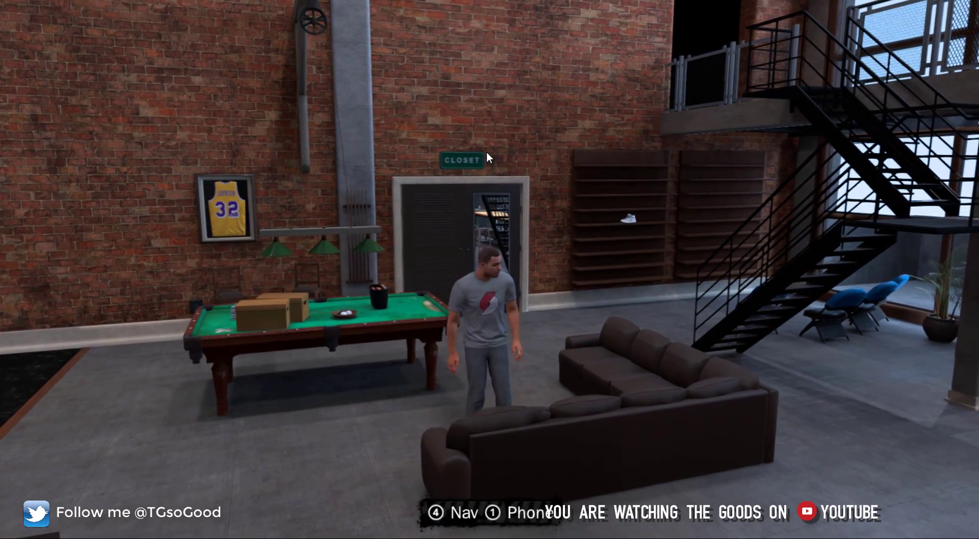
key(Escape)
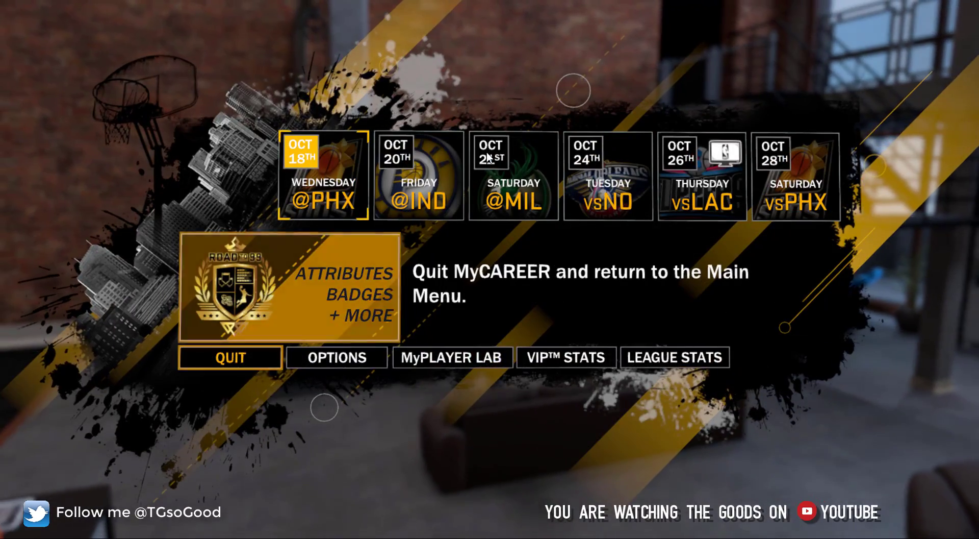
key(Right)
key(Right)
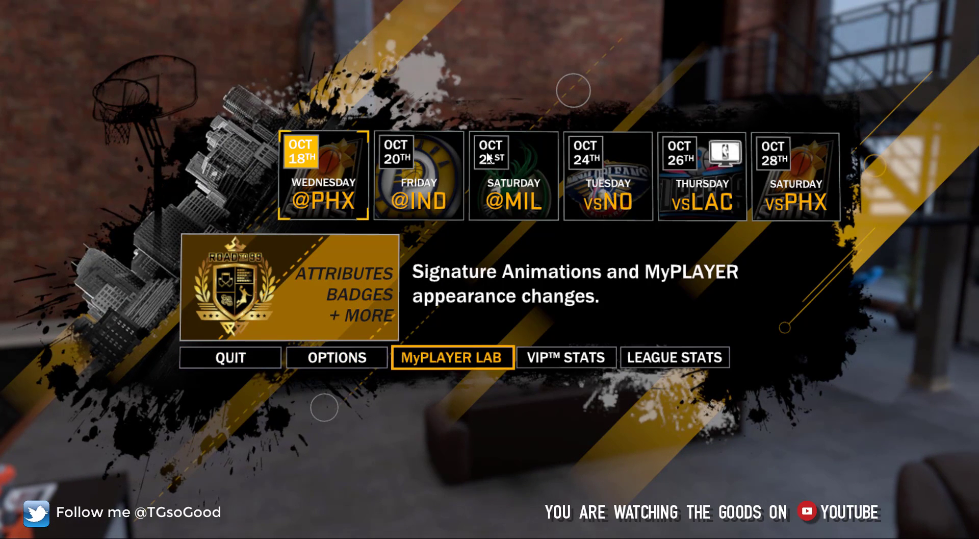
key(Right)
key(Right)
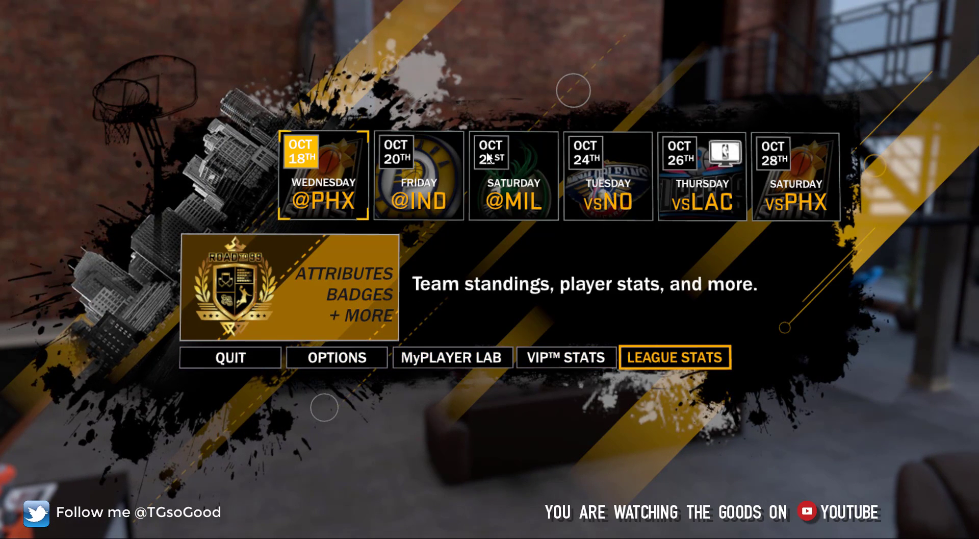
key(Down)
key(Right)
key(Right)
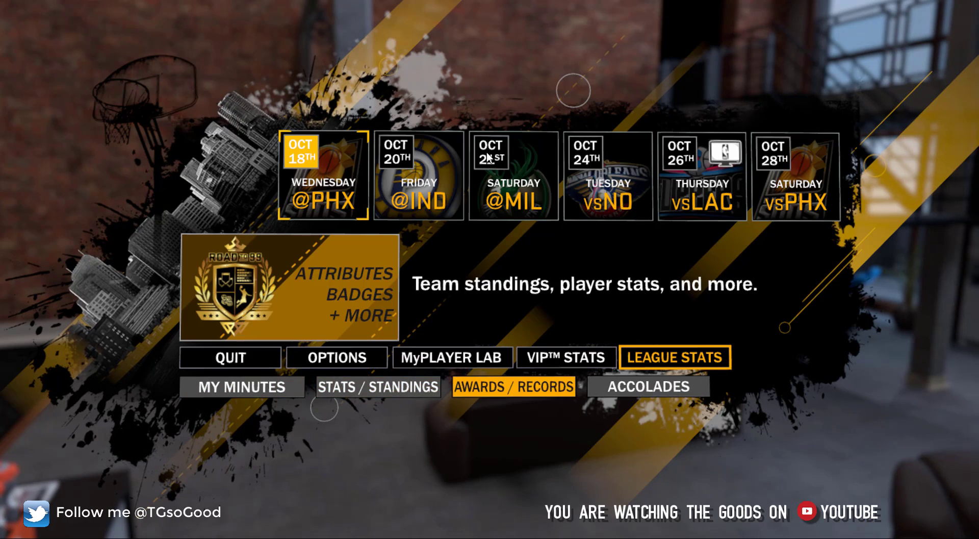
key(Left)
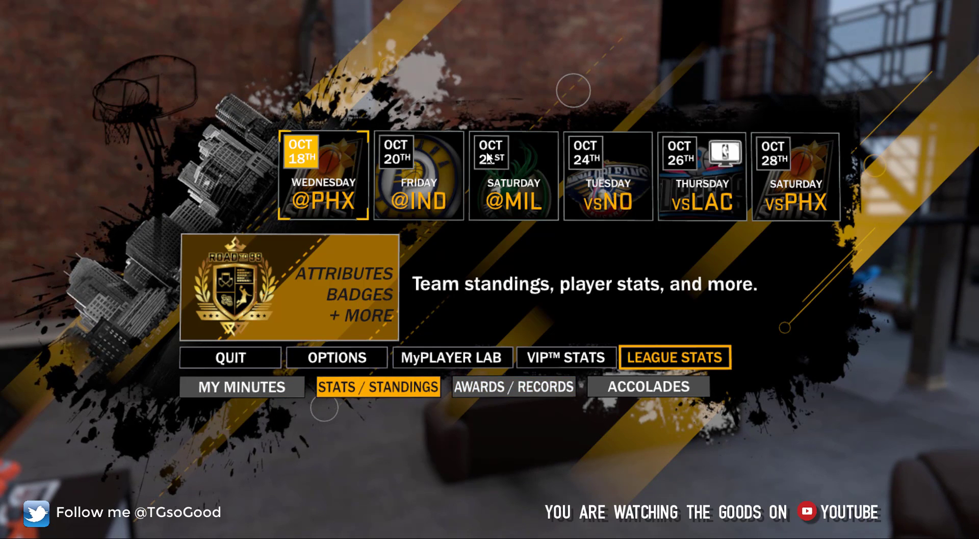
key(Right)
key(Right)
key(Left)
key(Left)
key(Return)
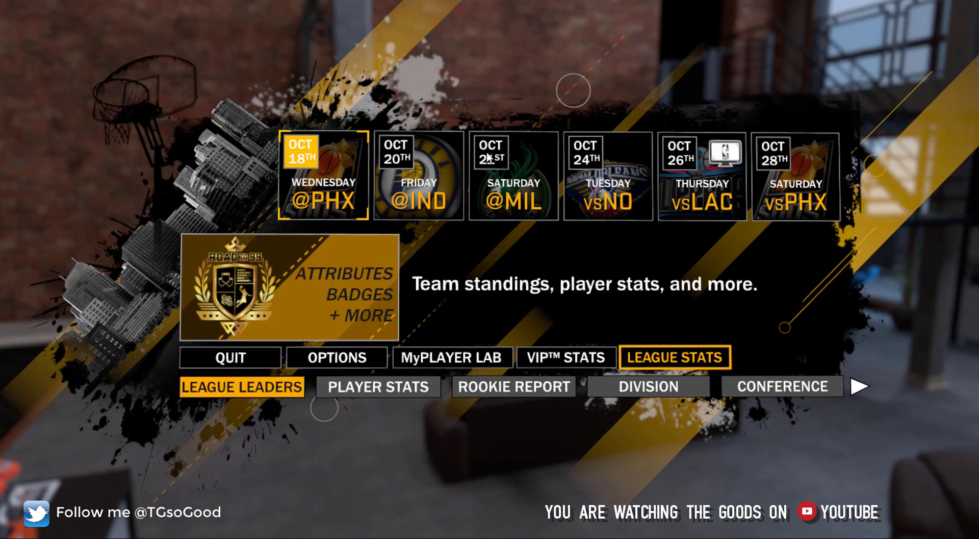
key(Right)
key(Return)
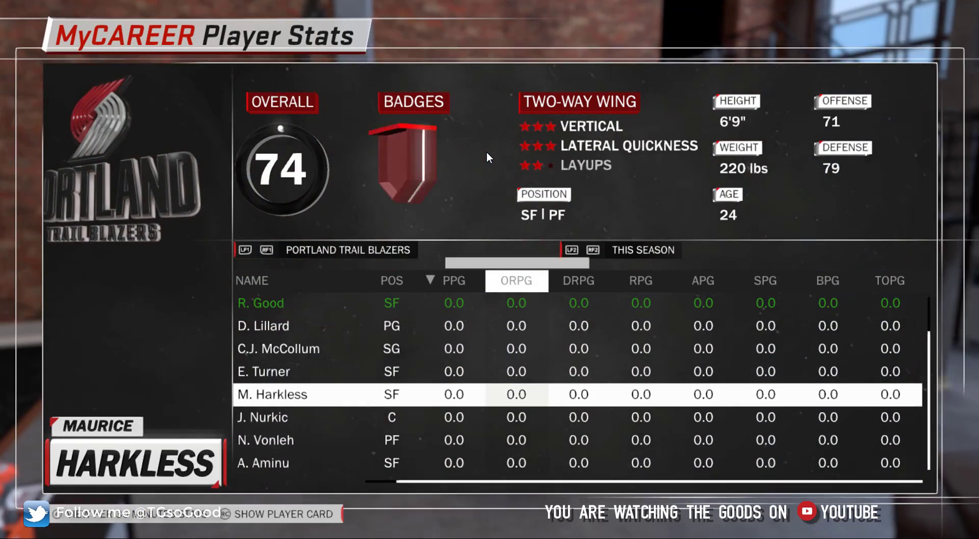
Highlight R. Good in the Trail Blazers roster and bring up the modifier window.
key(Up)
key(Up)
key(Up)
key(Up)
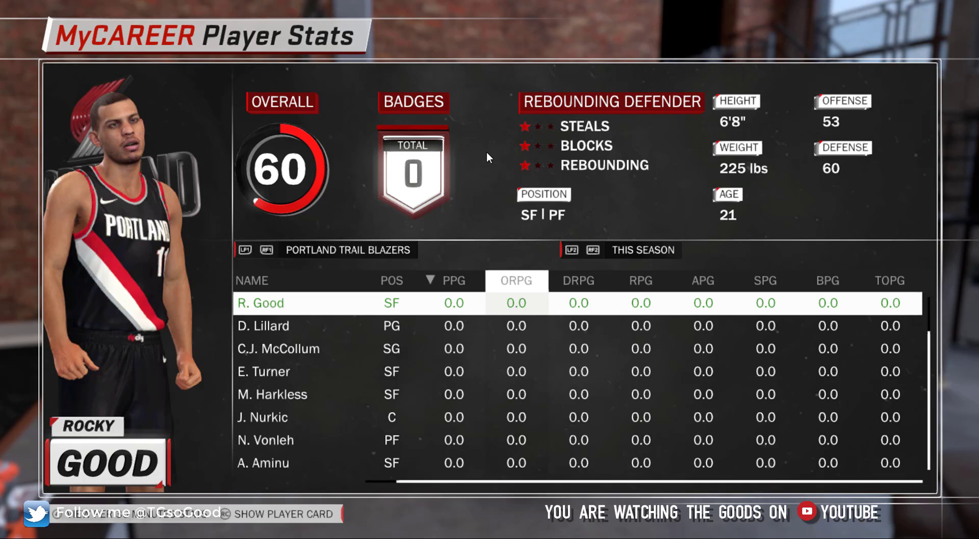
key(Down)
key(Down)
key(Down)
key(Down)
key(Down)
key(Up)
key(Up)
key(Up)
key(Up)
key(Up)
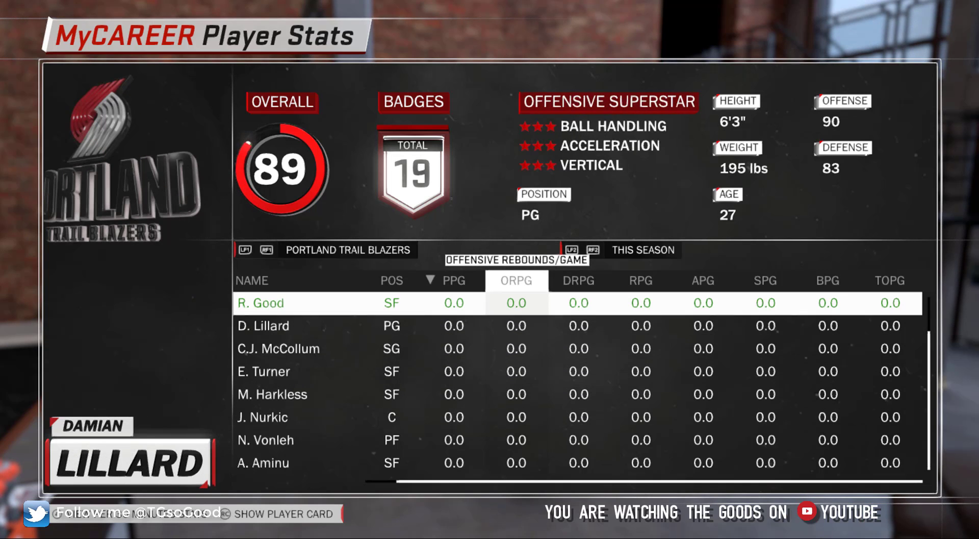
key(alt+Tab)
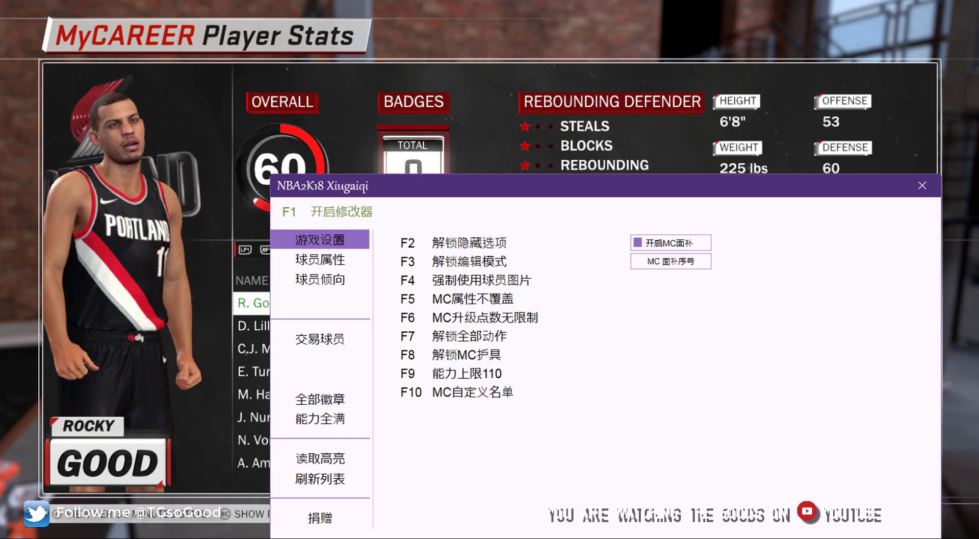
Load the highlighted player Good into the modifier and reveal his face ID 6120 under player attributes.
click(337, 459)
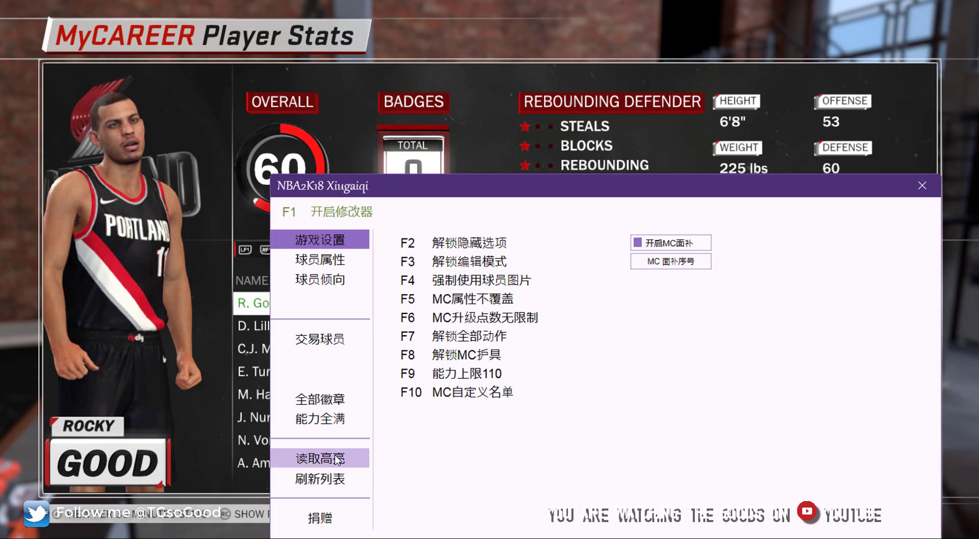
click(337, 459)
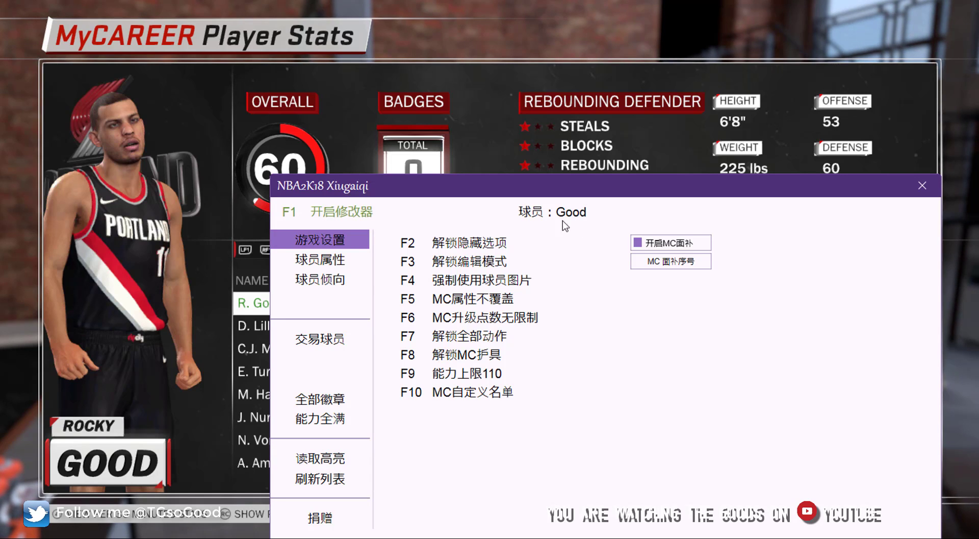
click(321, 262)
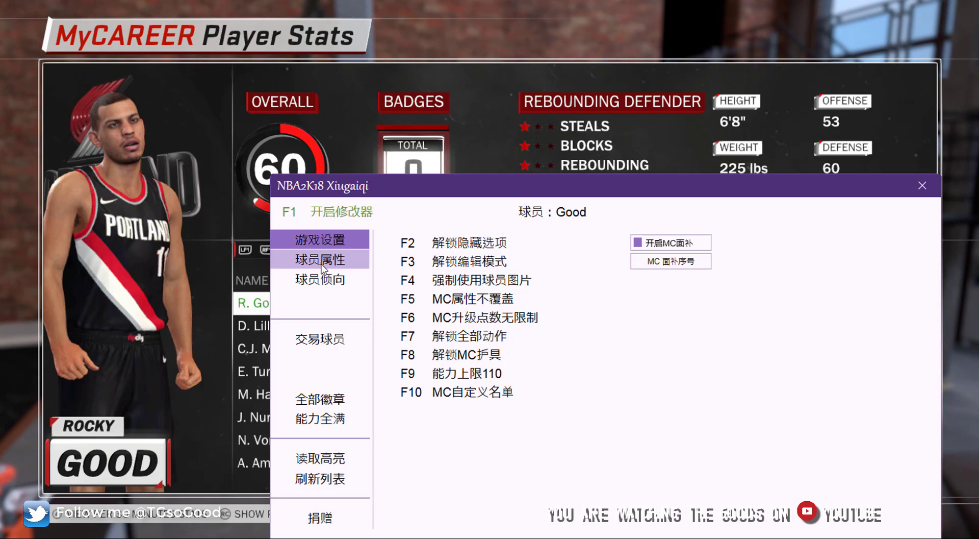
click(322, 261)
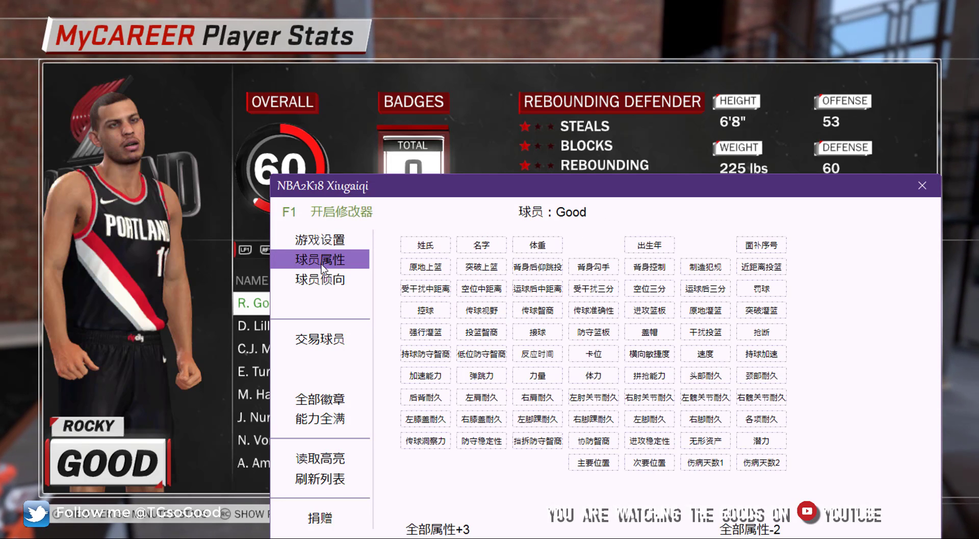
click(778, 246)
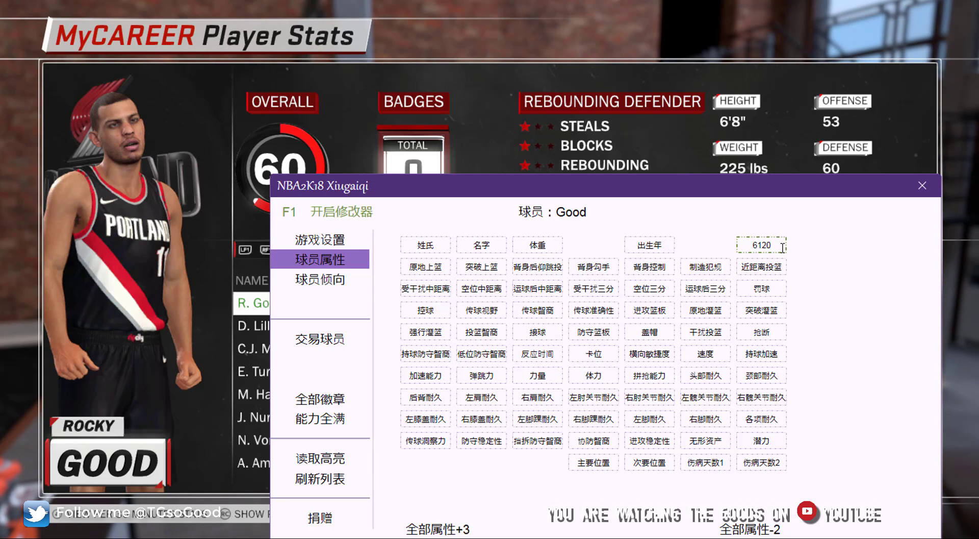
Change Good's face ID from 6120 to 2747, then reselect R. Good in the stats table.
key(BackSpace)
key(BackSpace)
key(BackSpace)
key(BackSpace)
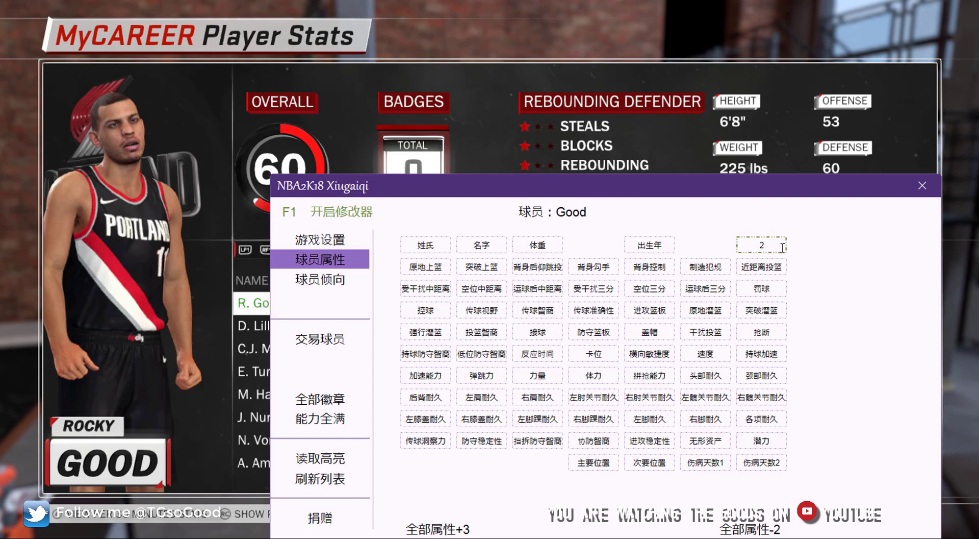
text(2747)
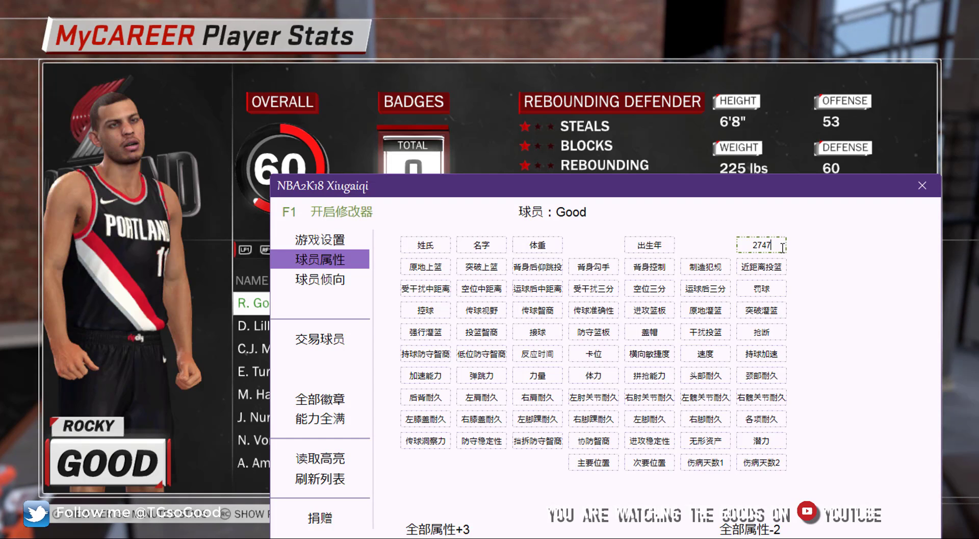
key(alt+Tab)
click(621, 439)
key(alt+Tab)
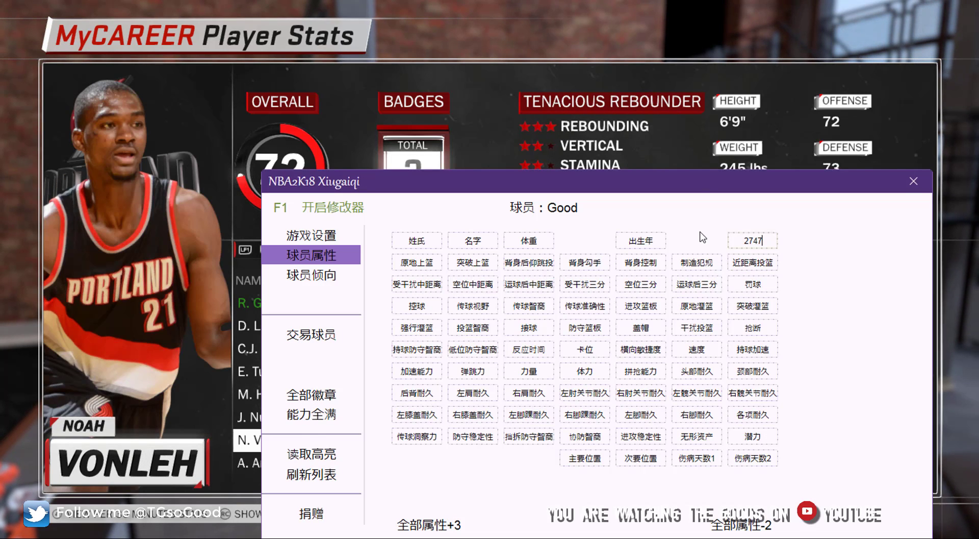
key(alt+Tab)
key(Up)
key(Up)
key(Up)
key(Up)
key(Up)
key(Up)
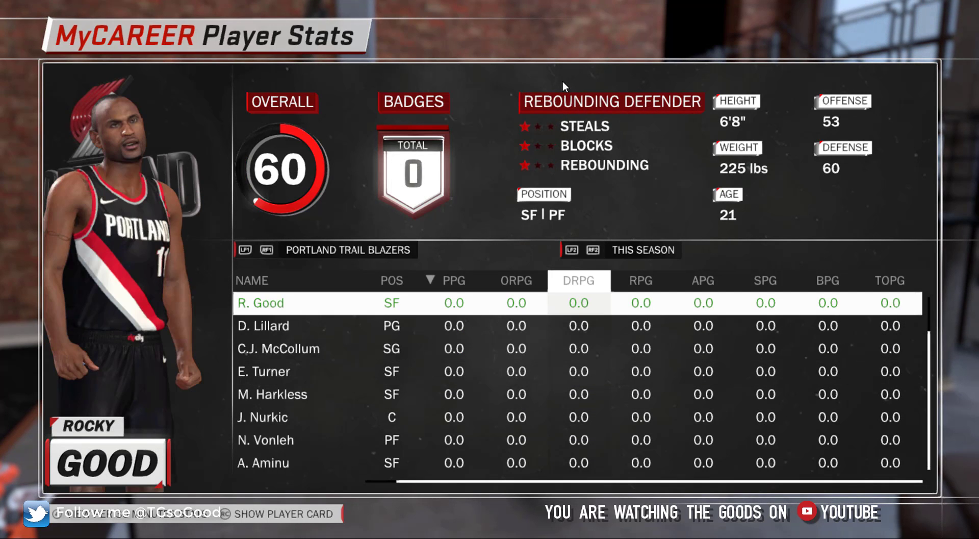
Back out of Player Stats to the apartment, walk the player, and enter MyPLAYER Lab from the pause menu.
key(Escape)
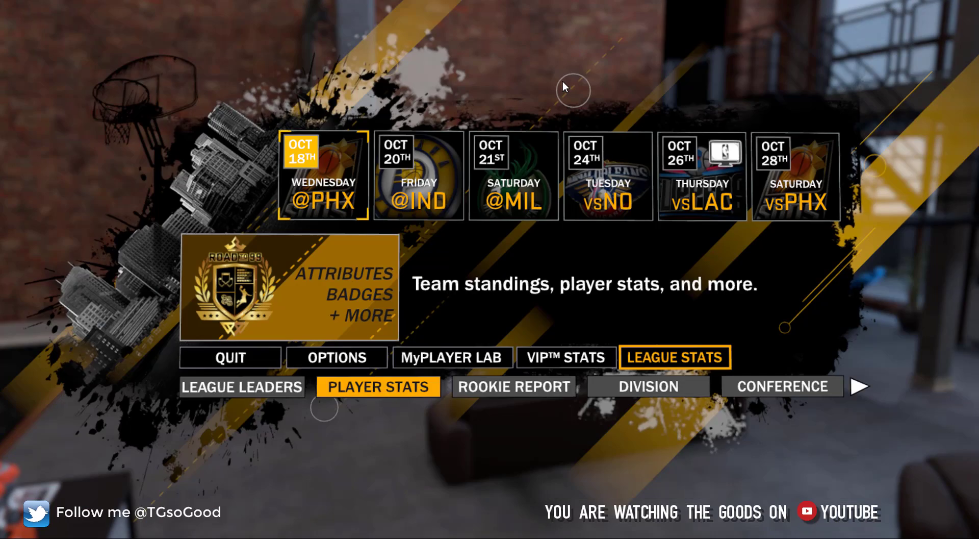
key(Escape)
key(Escape)
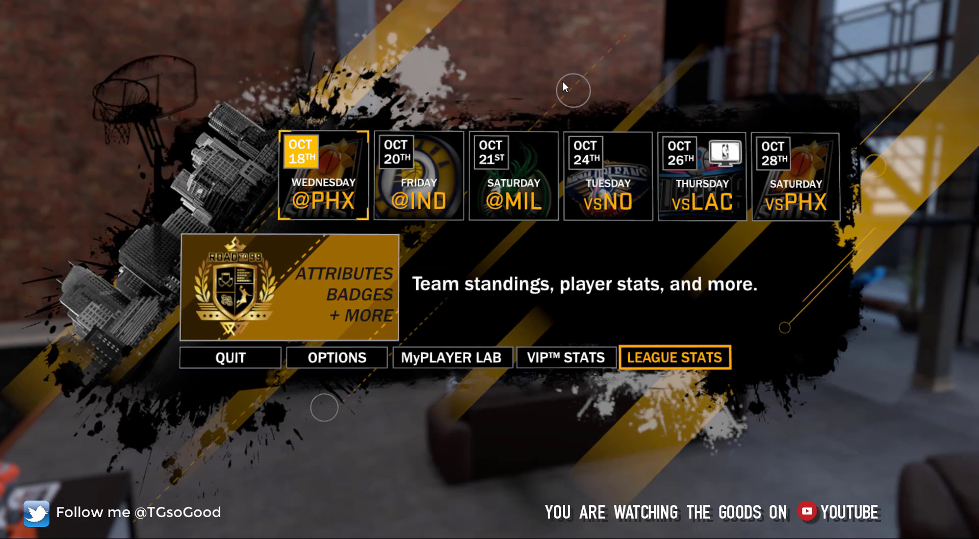
key(Escape)
key(w)
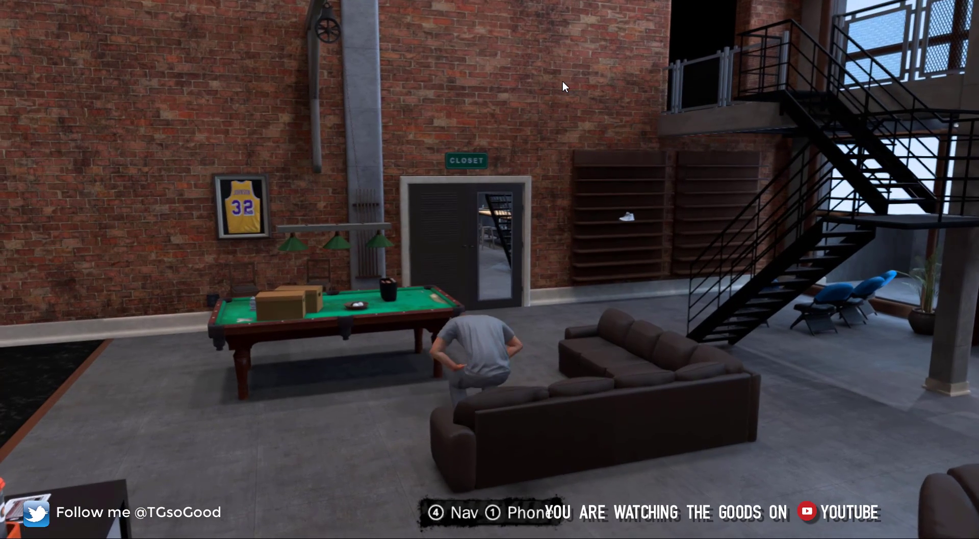
key(s)
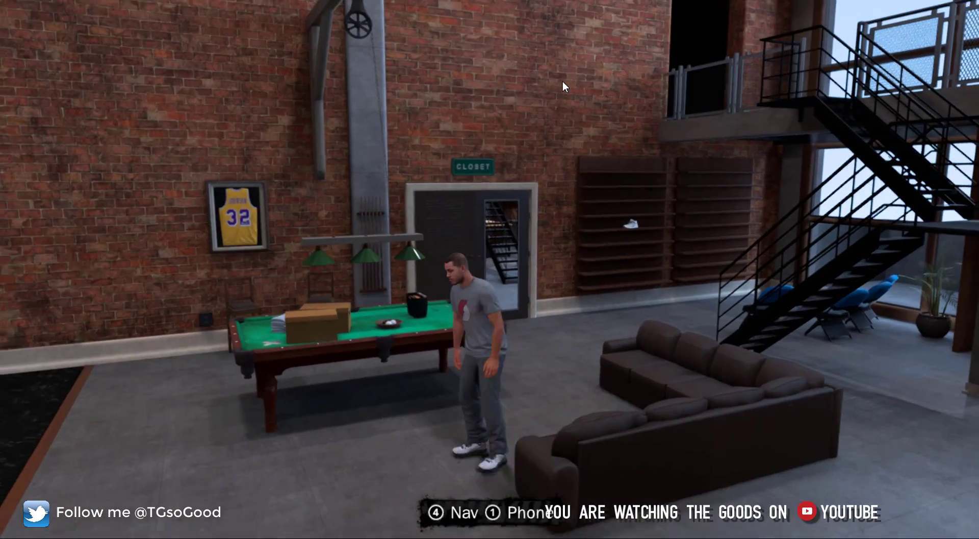
key(w)
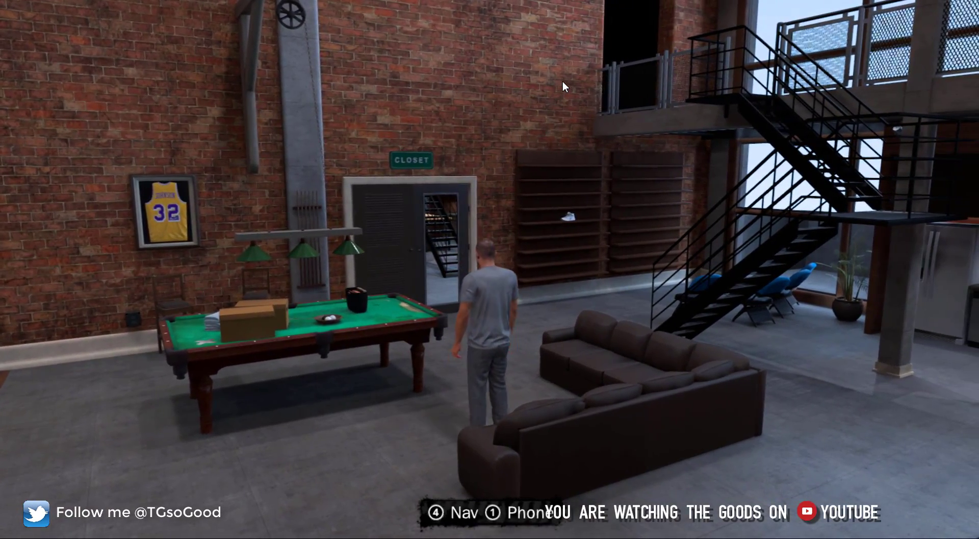
key(Escape)
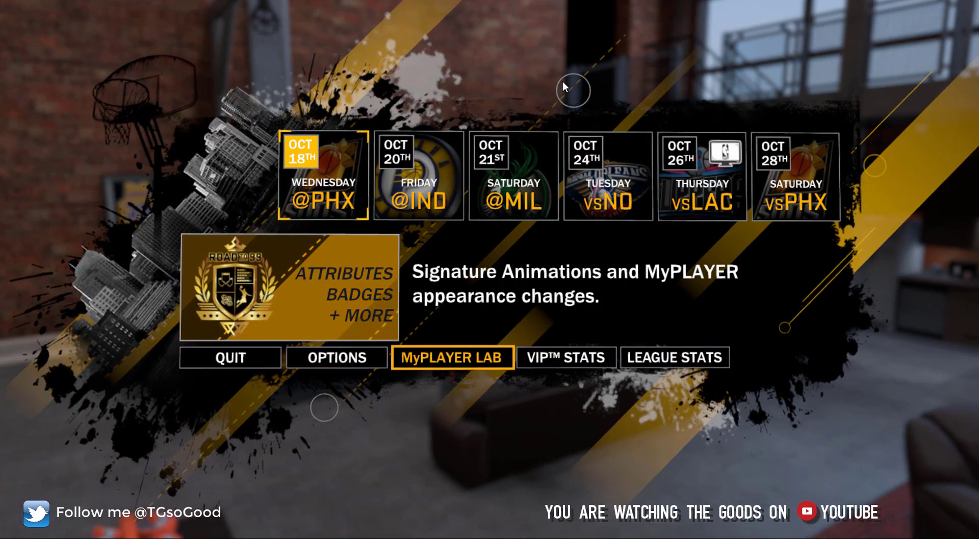
key(Return)
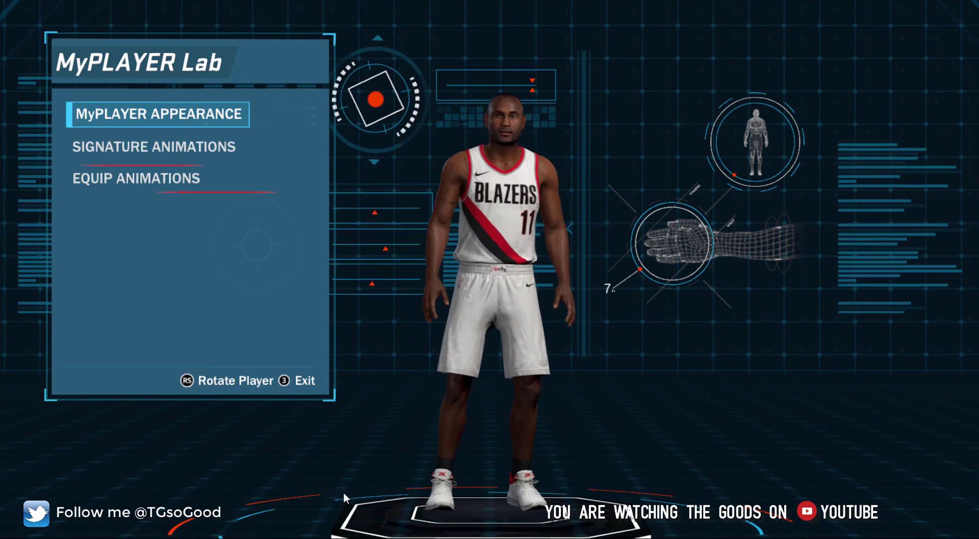
Put the modifier away, exit MyPLAYER Lab and choose Don't Save at the prompt.
key(alt+Tab)
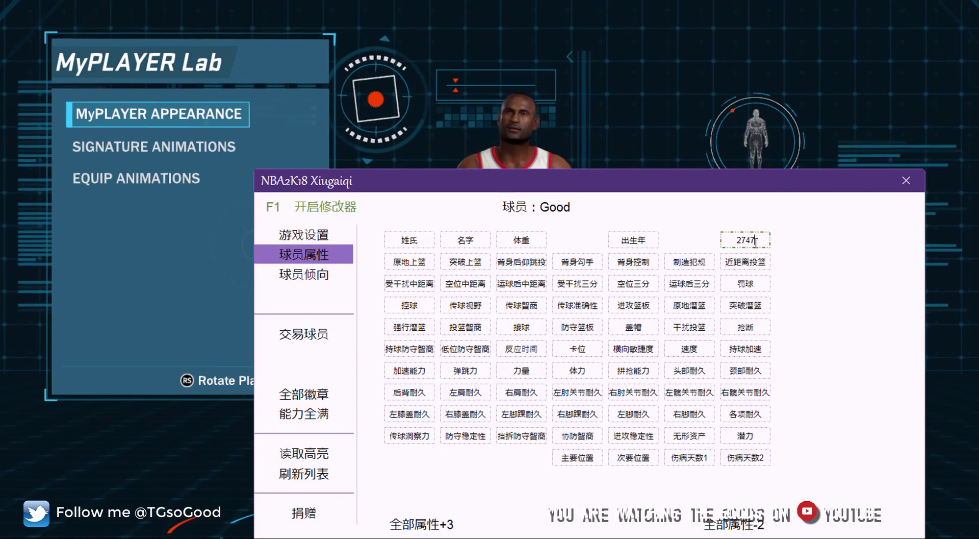
click(730, 141)
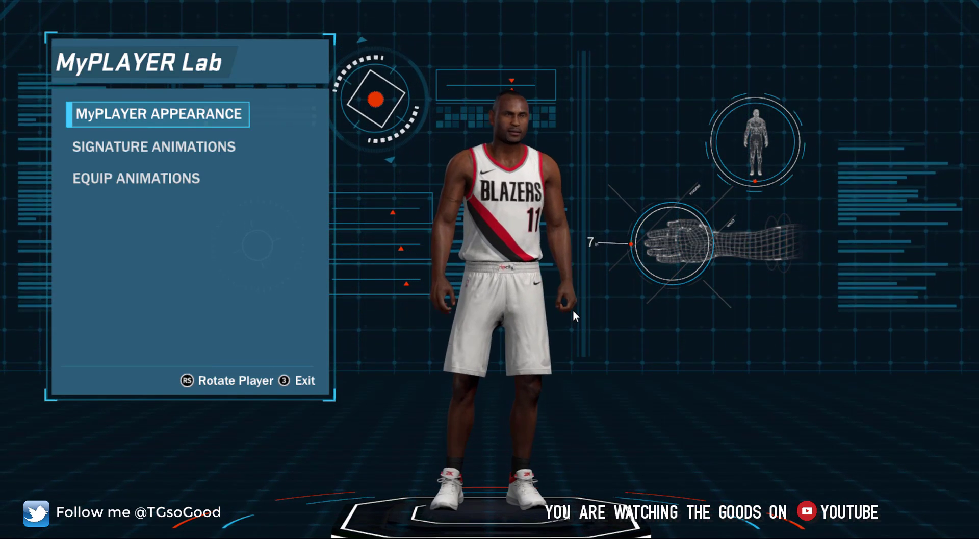
key(Escape)
key(Down)
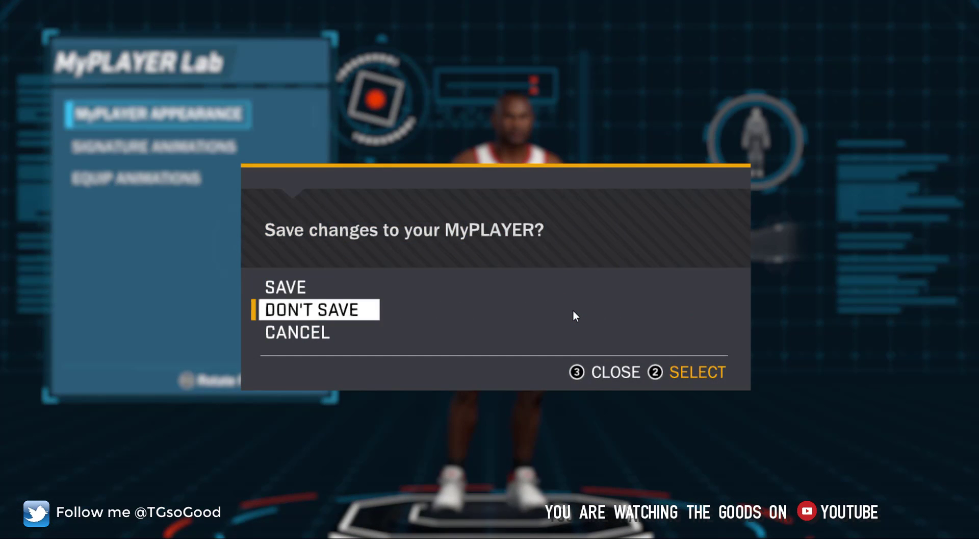
key(Up)
key(Down)
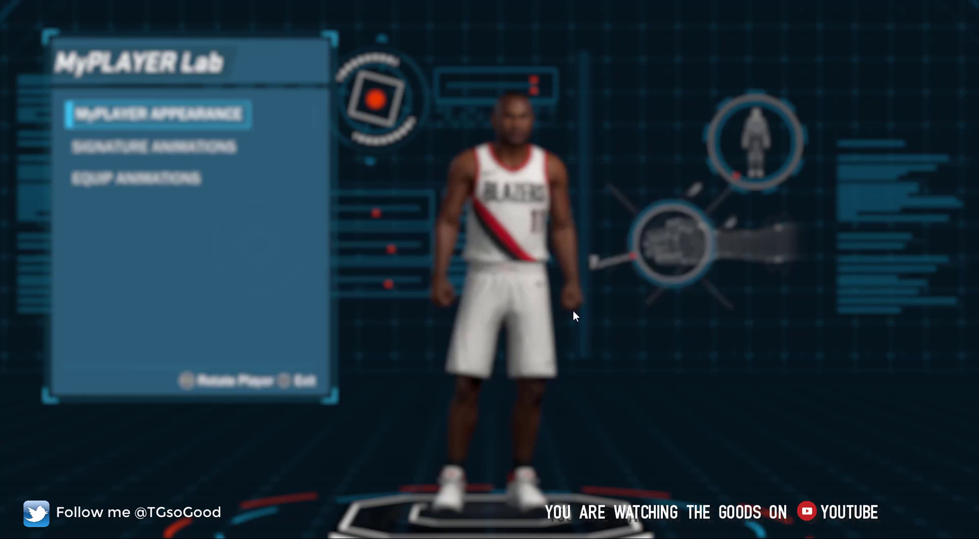